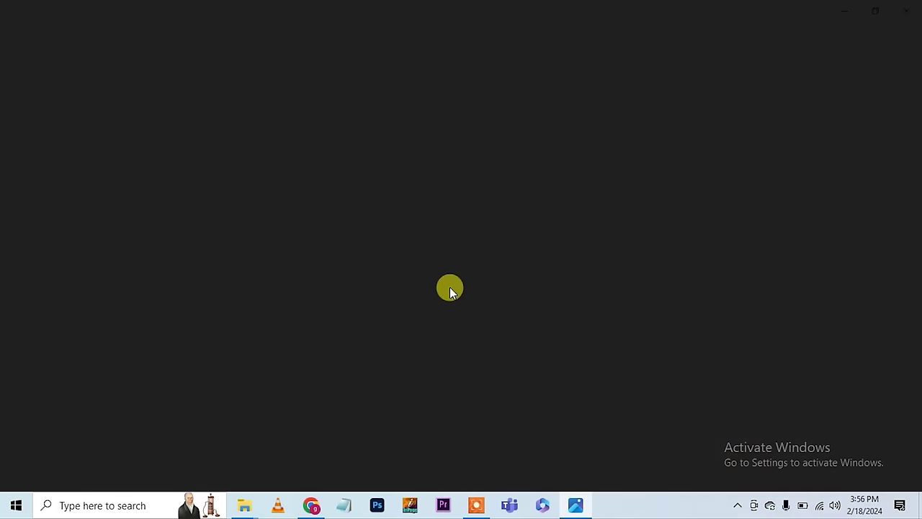
# Inspect the plant photo IMG_8711.jpg up close for image quality and close the photo viewer
pyautogui.scroll(4, 450, 295)
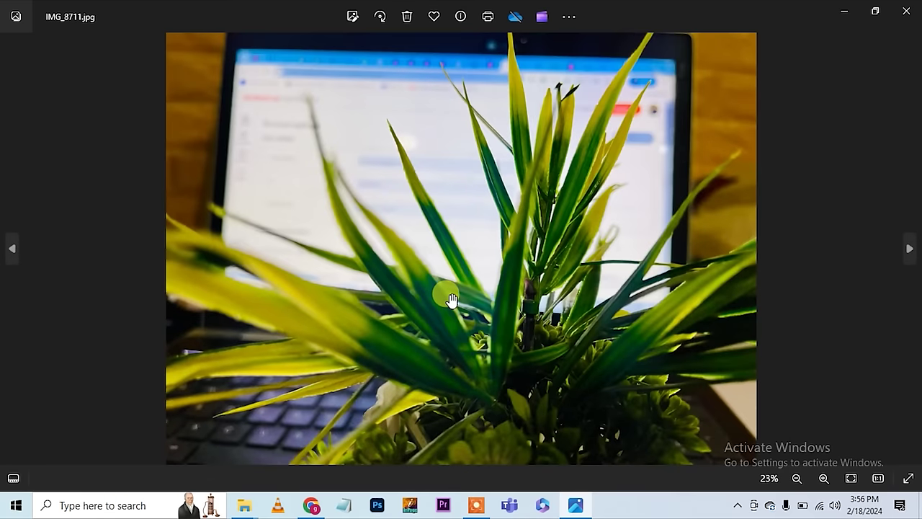
pyautogui.scroll(3, 450, 299)
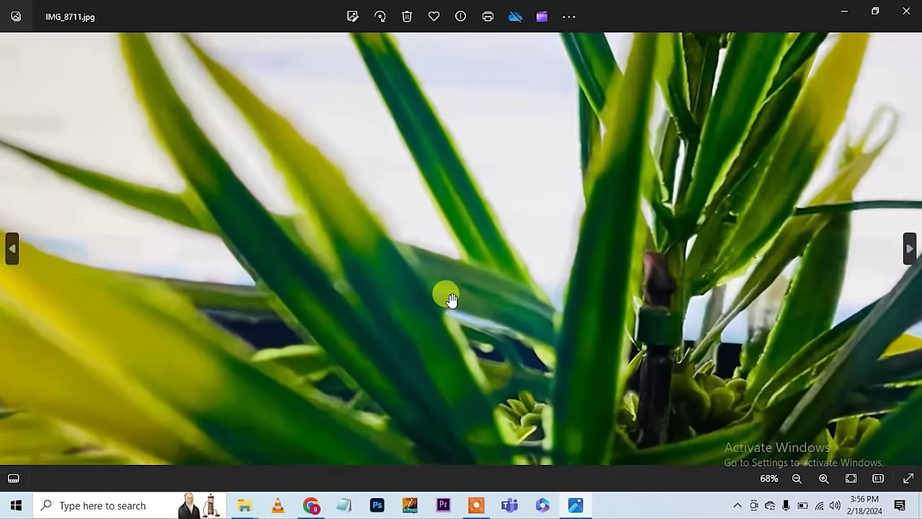
pyautogui.scroll(-3, 450, 299)
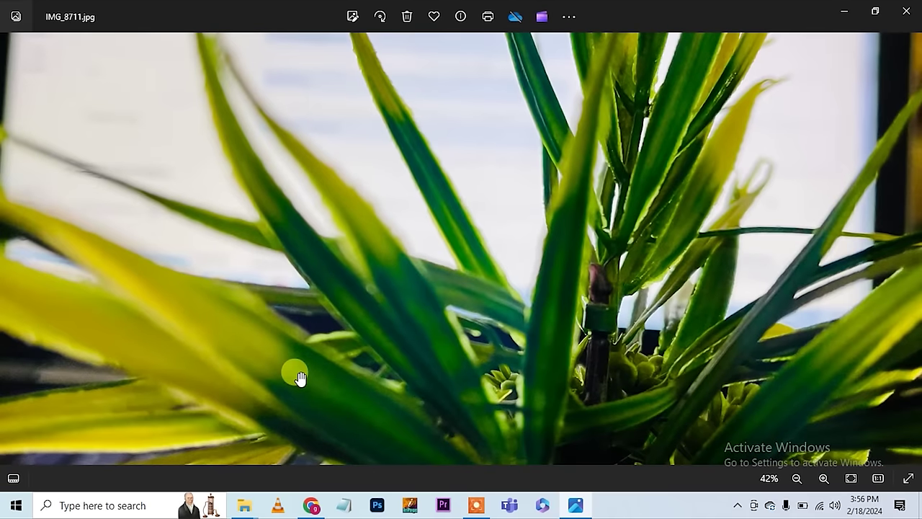
pyautogui.scroll(-4, 297, 374)
pyautogui.hotkey('alt', 'F4')
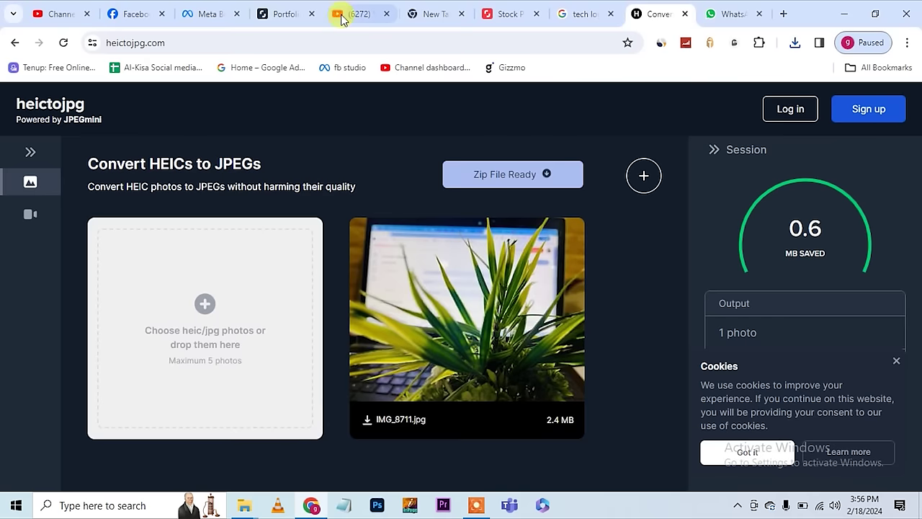
# Switch to the Shutterstock Contributor portfolio and upload IMG_8711.jpg from the Downloads folder
pyautogui.click(286, 13)
pyautogui.click(503, 299)
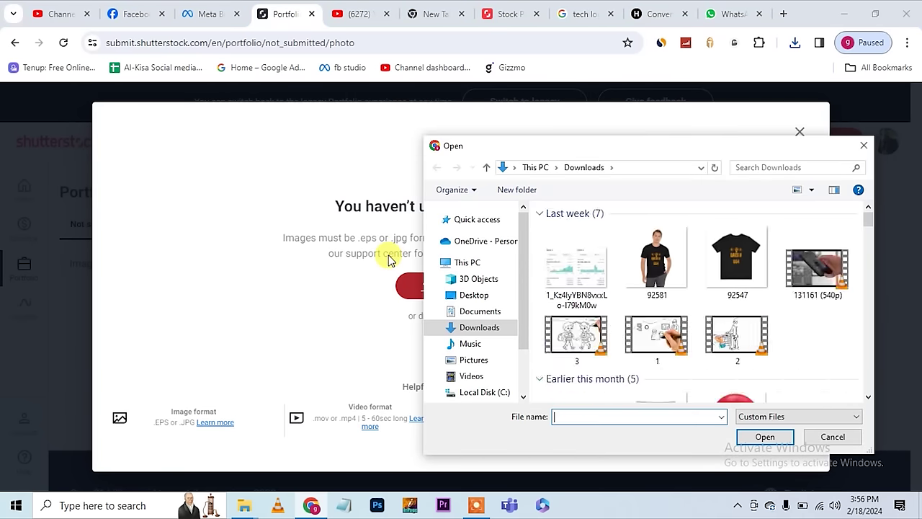
pyautogui.click(605, 254)
pyautogui.click(765, 436)
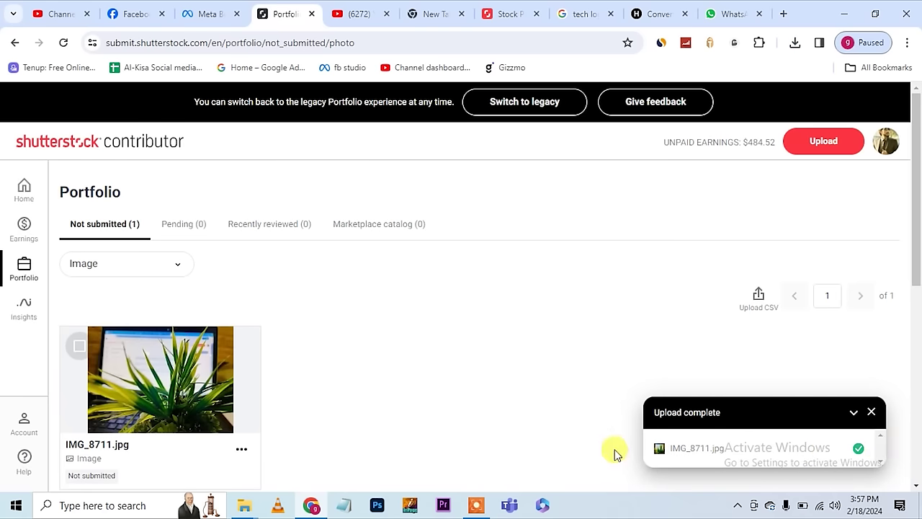
# Open the uploaded, not yet submitted IMG_8711.jpg for editing its information
pyautogui.scroll(-2, 485, 410)
pyautogui.scroll(1, 485, 410)
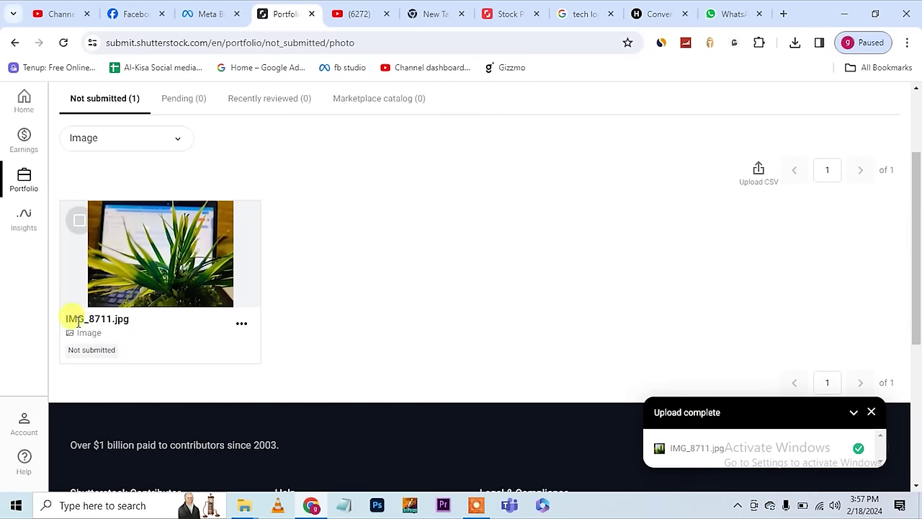
pyautogui.click(242, 323)
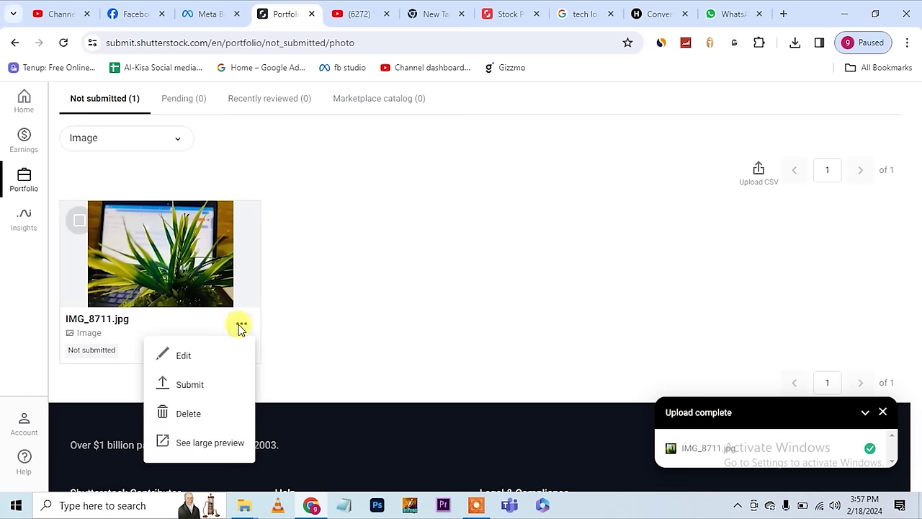
pyautogui.click(185, 355)
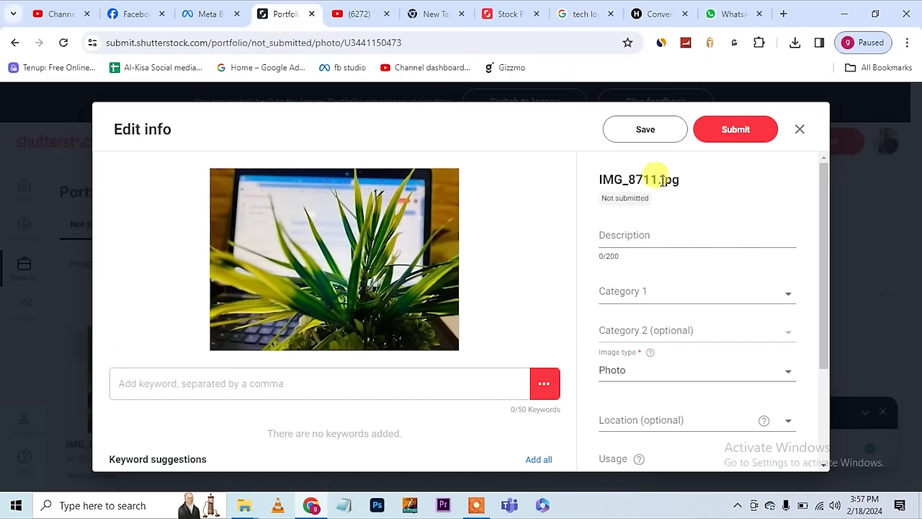
# Look over the keyword suggestions and set the photo's description to "Plant On Laptop"
pyautogui.click(641, 235)
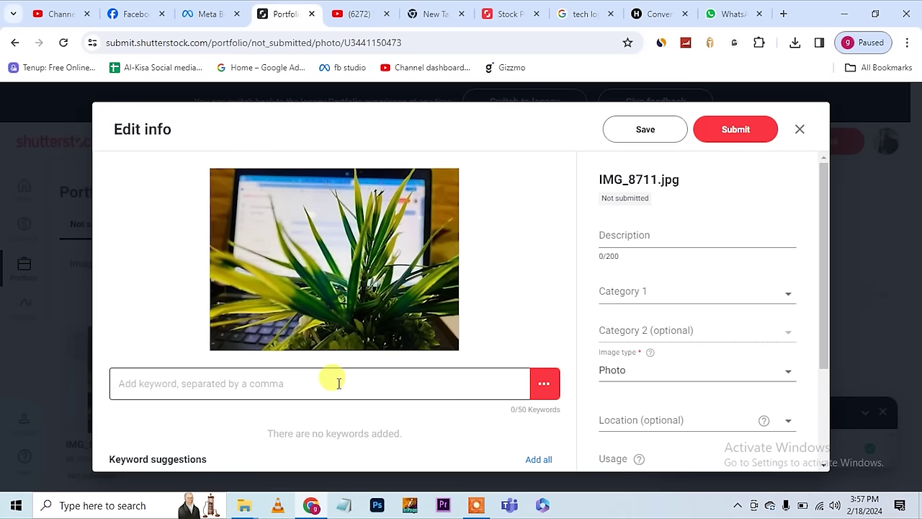
pyautogui.scroll(-2, 338, 383)
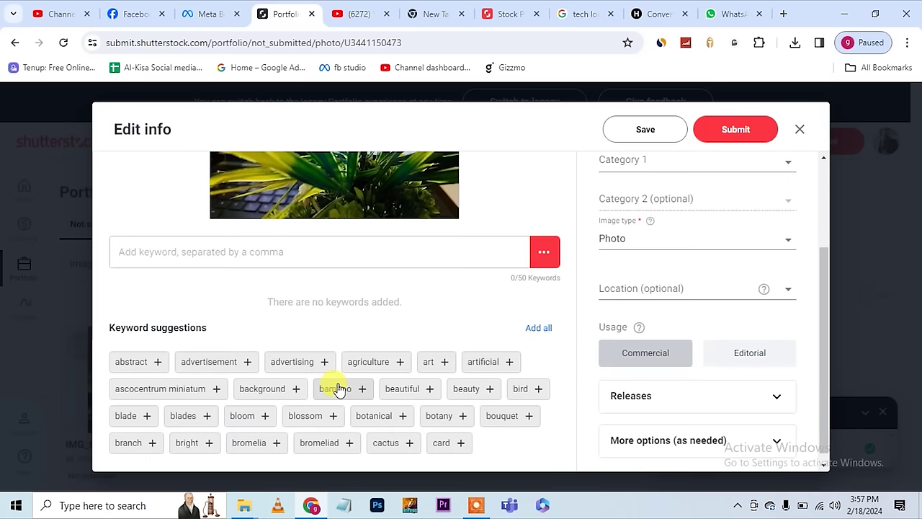
pyautogui.scroll(-1, 338, 389)
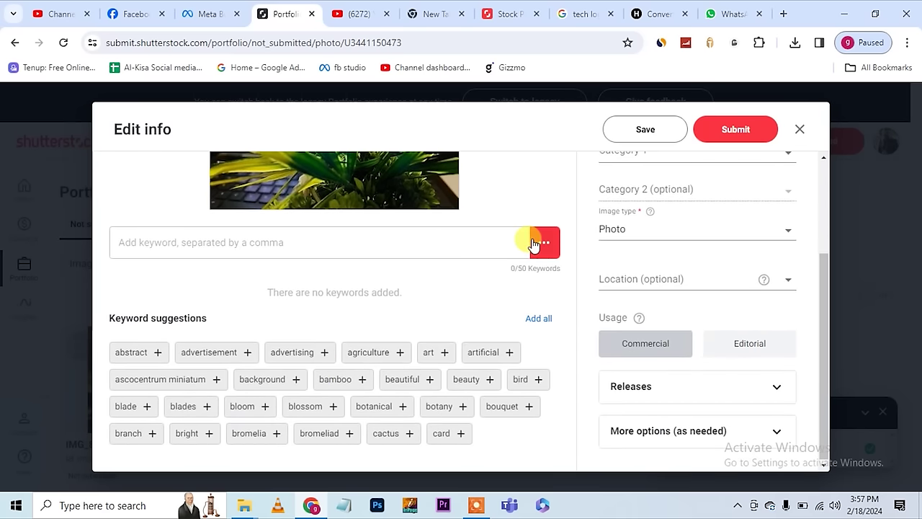
pyautogui.scroll(2, 537, 242)
pyautogui.click(644, 234)
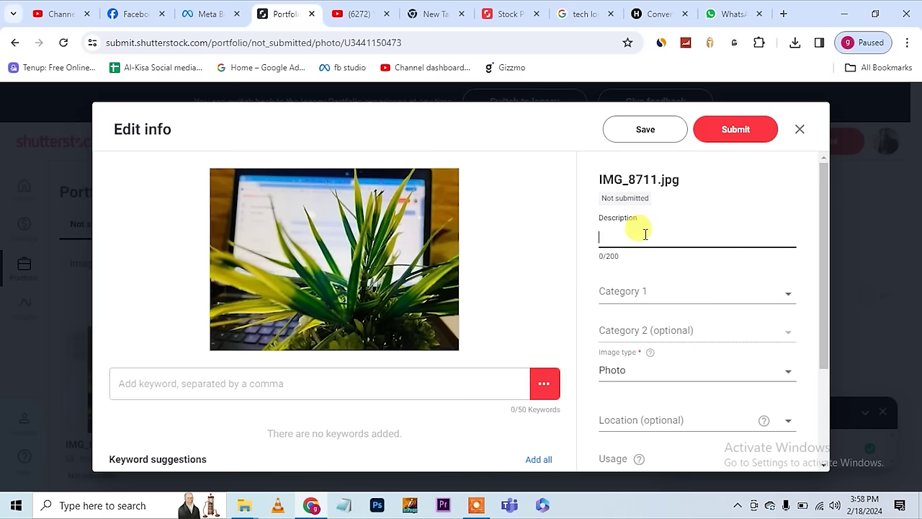
pyautogui.write('Plant On Laptop')
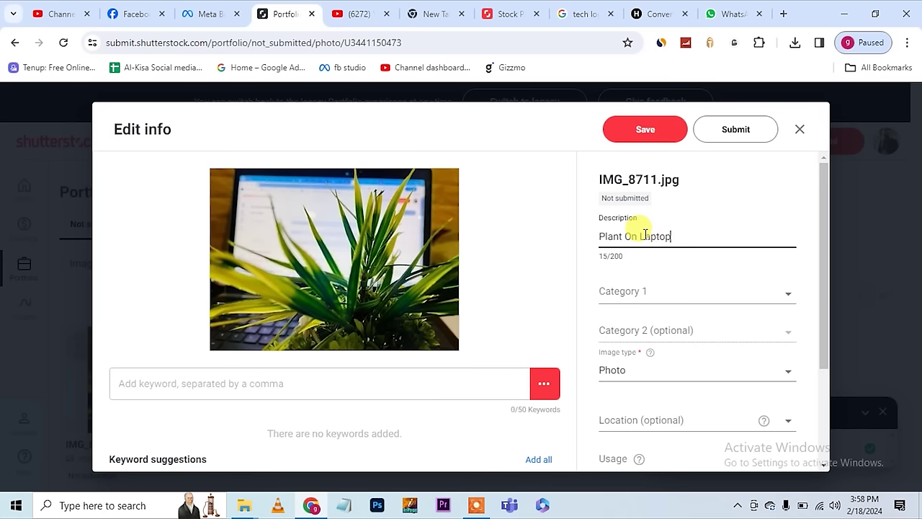
# Set Category 1 of the photo to Technology
pyautogui.click(644, 301)
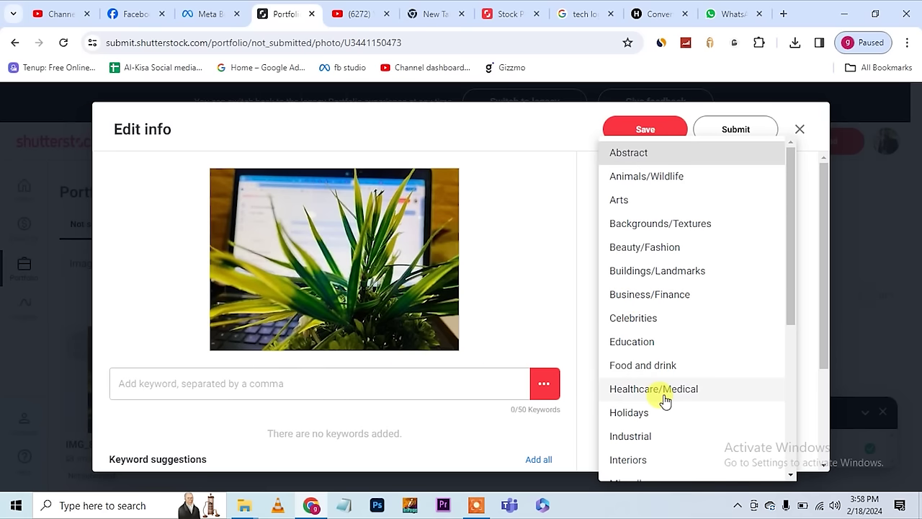
pyautogui.scroll(-3, 665, 402)
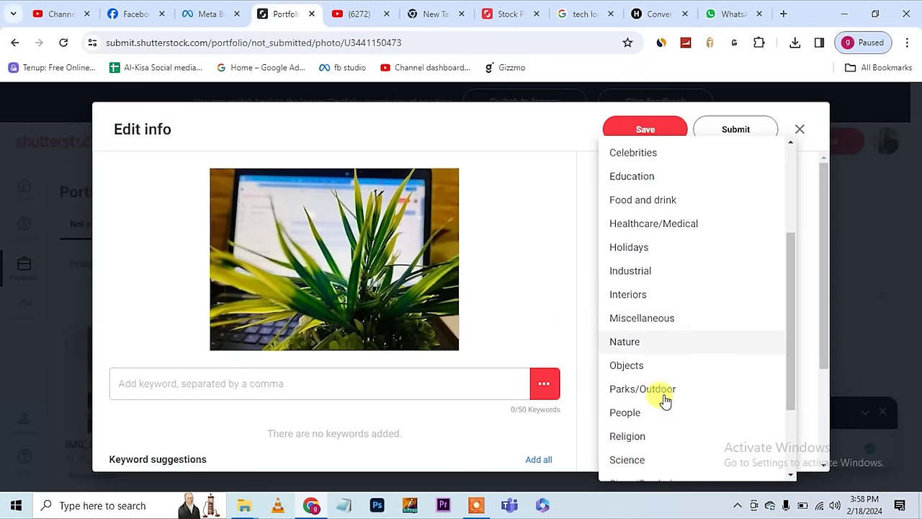
pyautogui.scroll(-1, 664, 401)
pyautogui.scroll(-1, 664, 401)
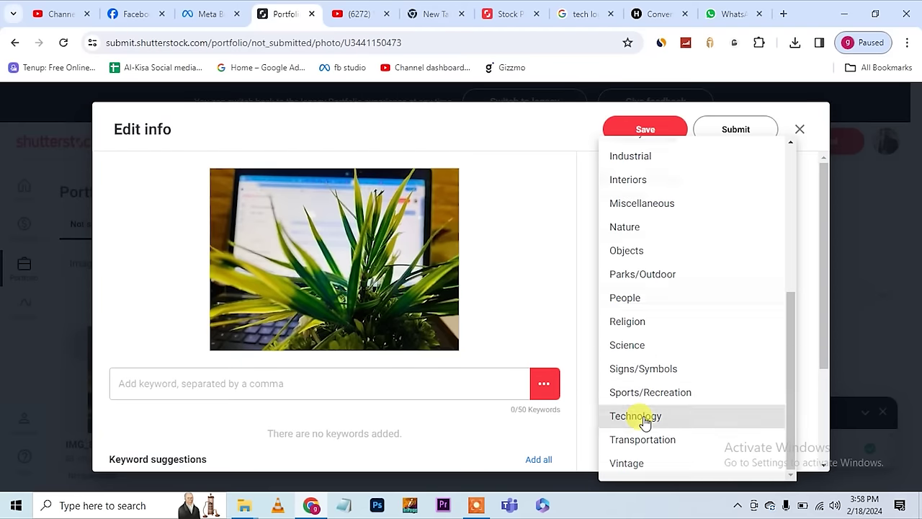
pyautogui.click(644, 418)
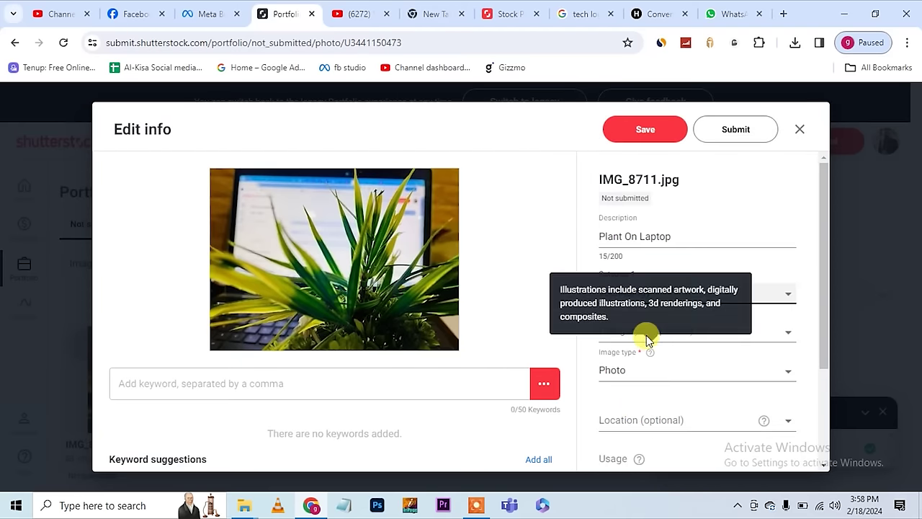
# Set the optional Category 2 of the photo to Animals/Wildlife
pyautogui.click(753, 336)
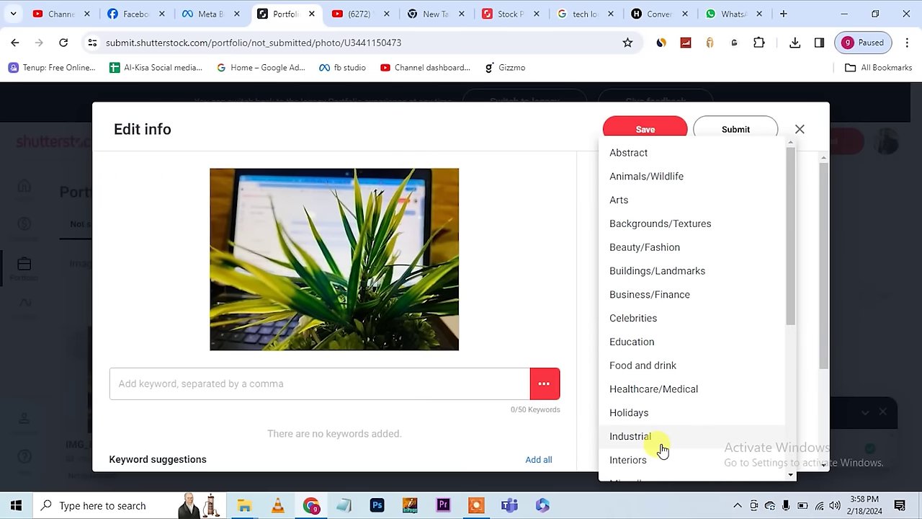
pyautogui.scroll(-3, 659, 446)
pyautogui.scroll(-2, 662, 450)
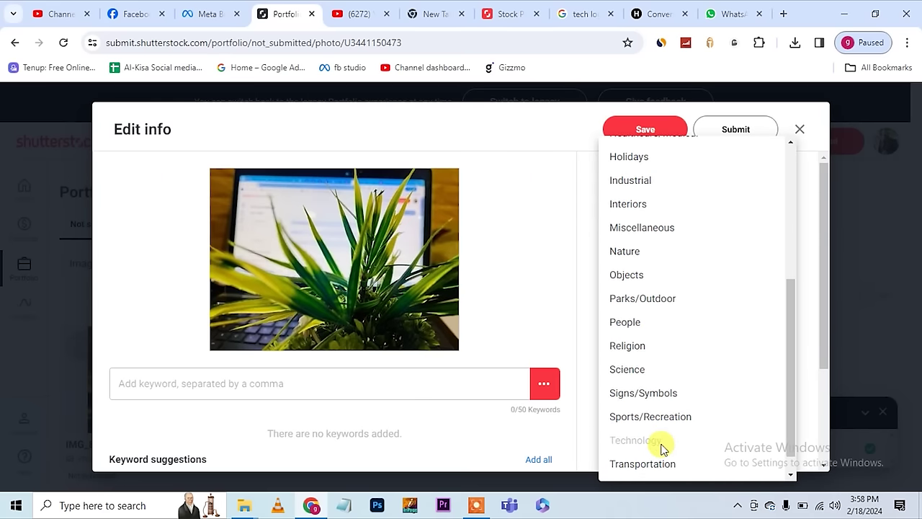
pyautogui.scroll(-1, 660, 449)
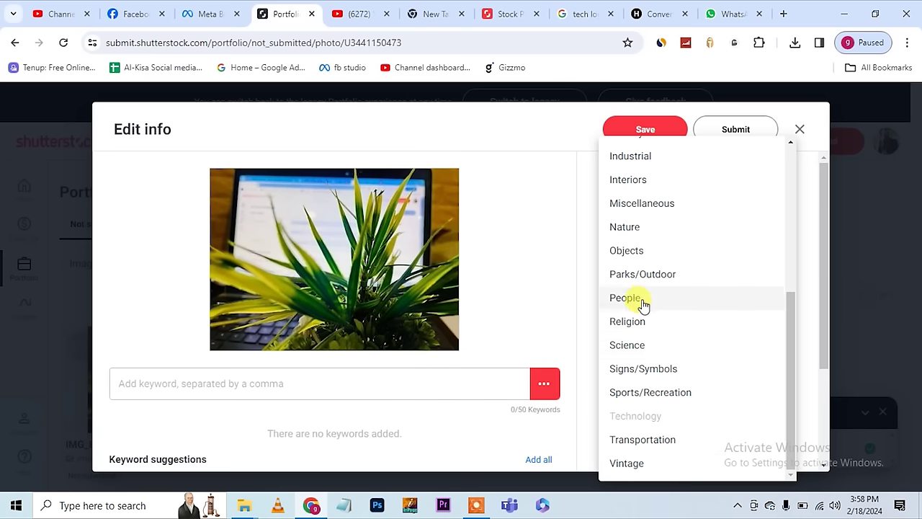
pyautogui.scroll(2, 634, 230)
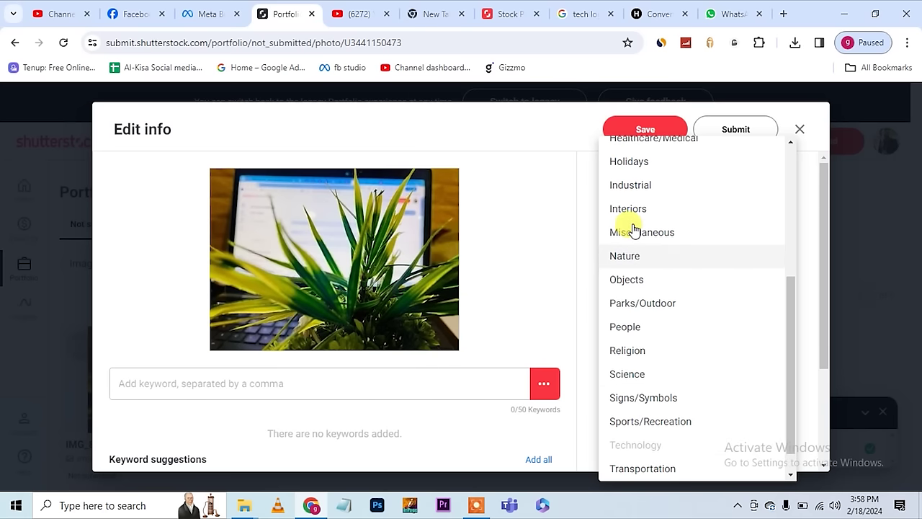
pyautogui.scroll(1, 634, 229)
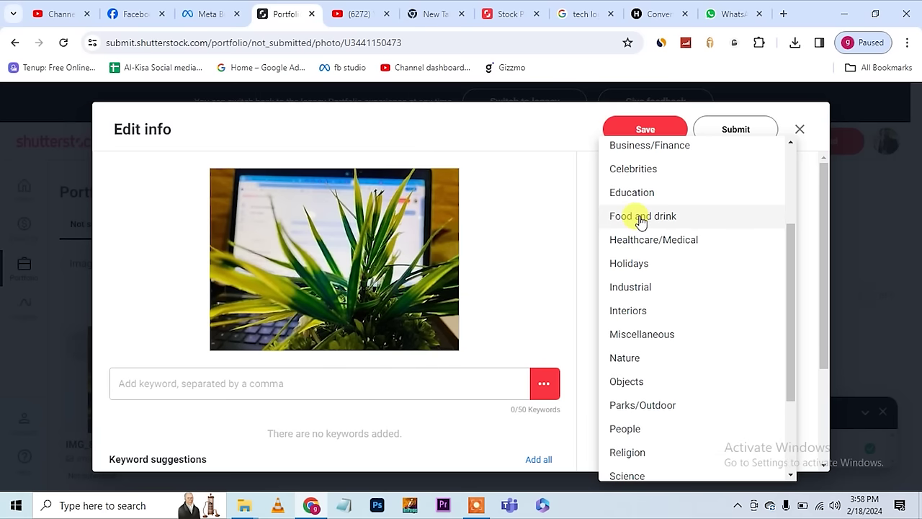
pyautogui.scroll(3, 642, 216)
pyautogui.click(646, 184)
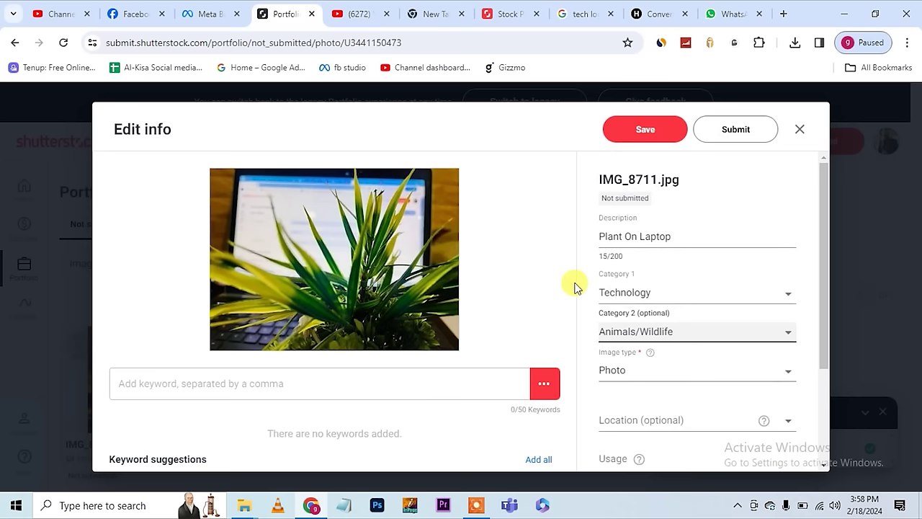
# Review the location and usage options and expand the Releases section to examine its settings
pyautogui.scroll(-2, 575, 288)
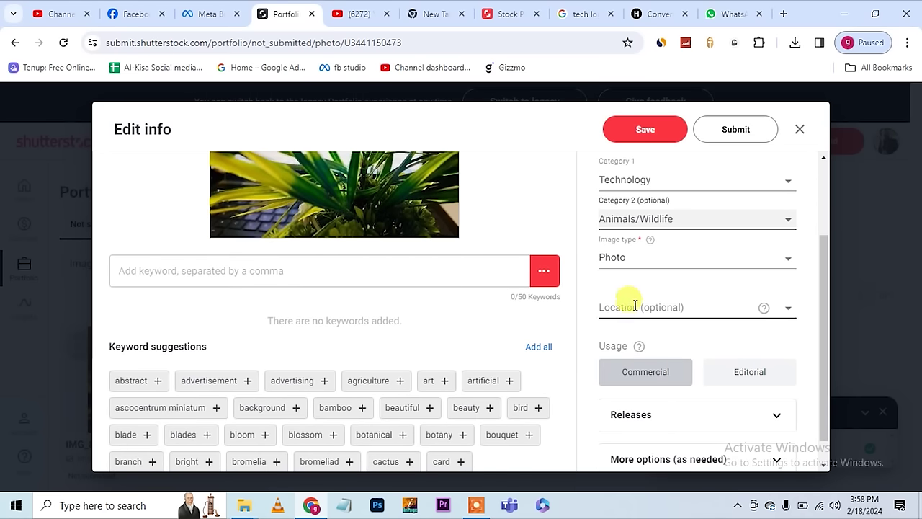
pyautogui.scroll(-1, 634, 305)
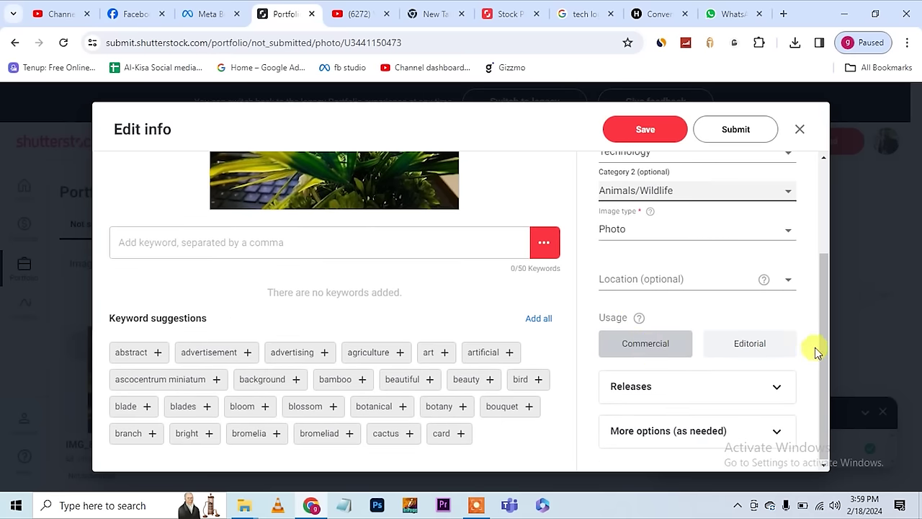
pyautogui.click(766, 392)
pyautogui.scroll(-2, 766, 393)
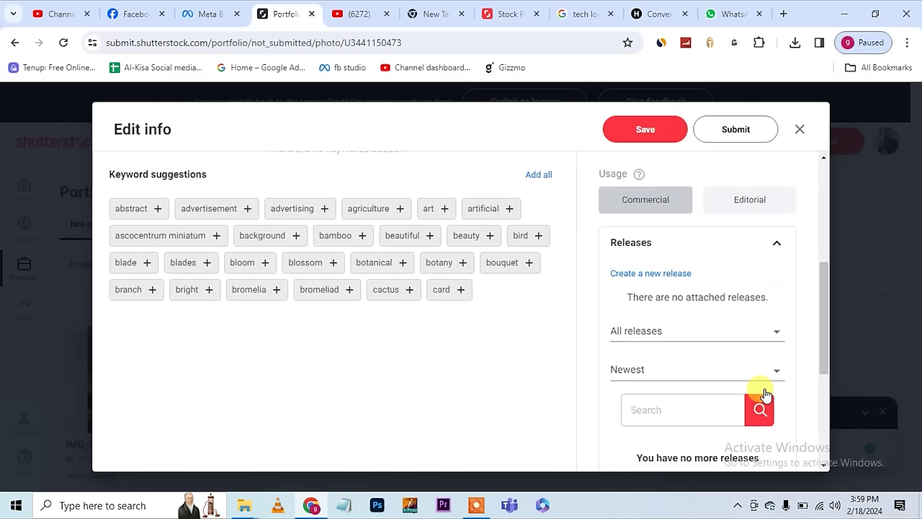
pyautogui.scroll(3, 766, 393)
pyautogui.scroll(-2, 766, 393)
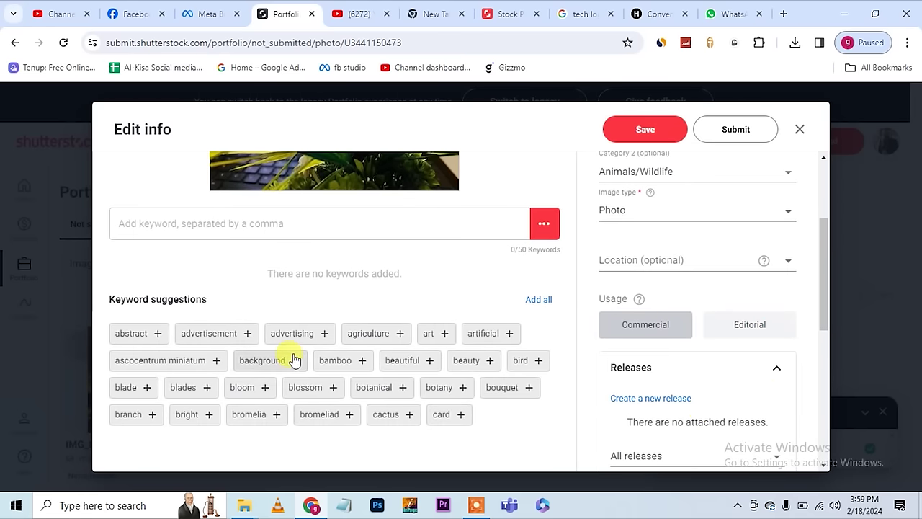
# Add the keywords plant, laptop, green, green plant, new plant, plants in office, table plants, art and background to the photo
pyautogui.click(190, 222)
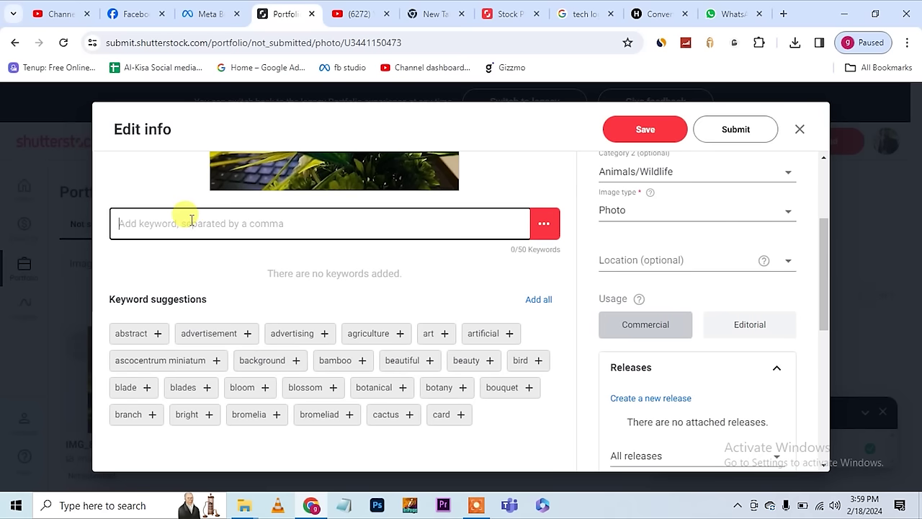
pyautogui.write('p')
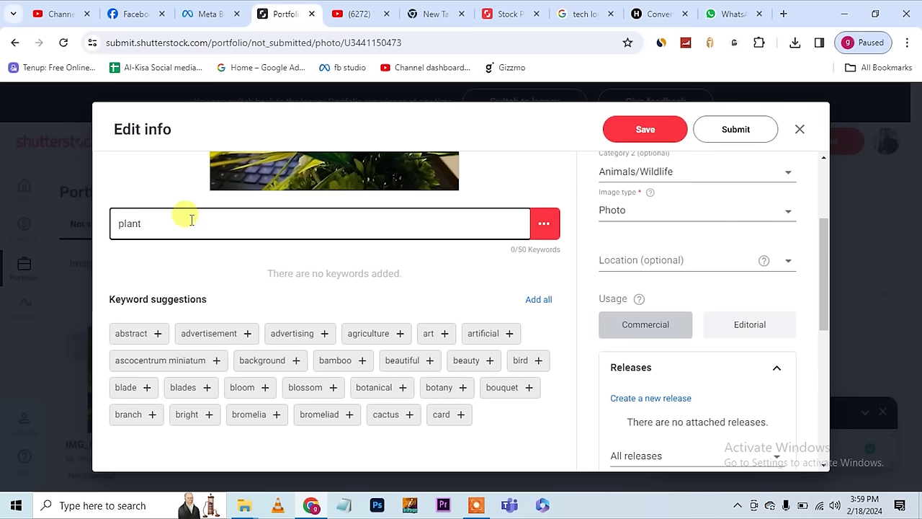
pyautogui.write('lant')
pyautogui.press('Return')
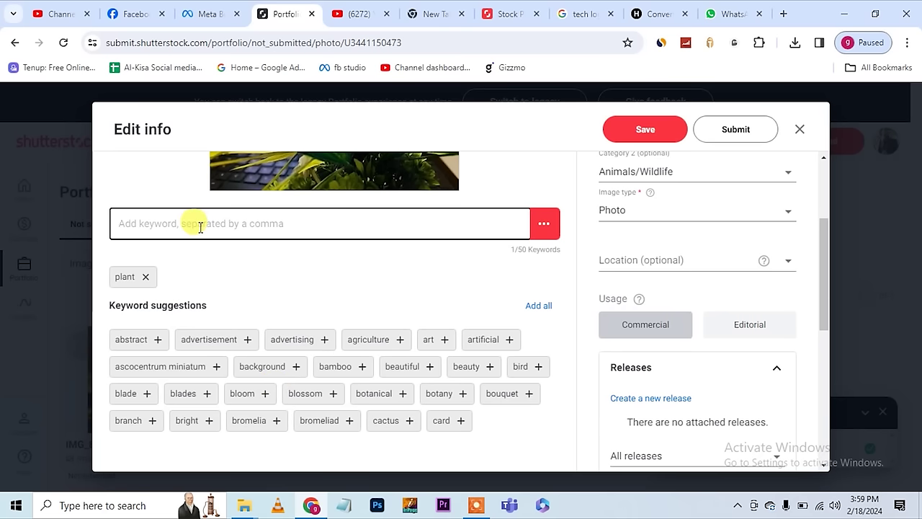
pyautogui.write('l')
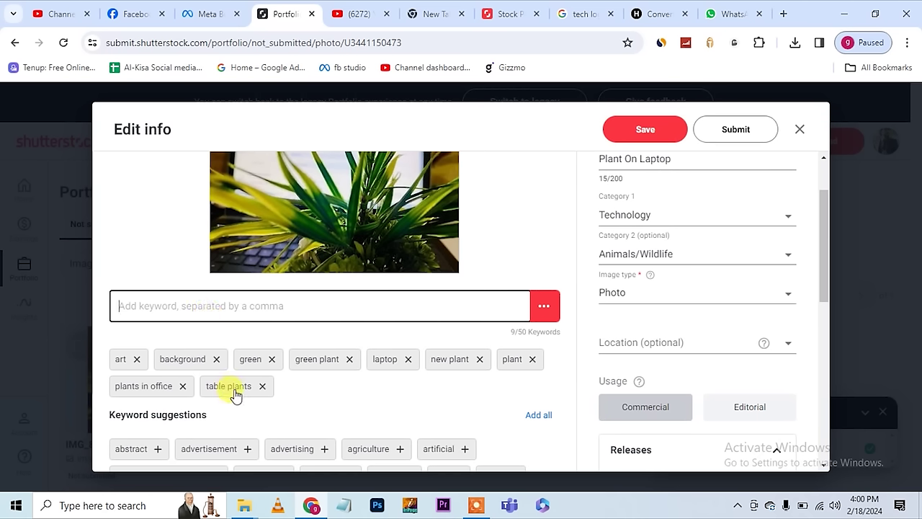
# Check the completed photo details, try to submit the photo, and save the changes
pyautogui.scroll(2, 282, 396)
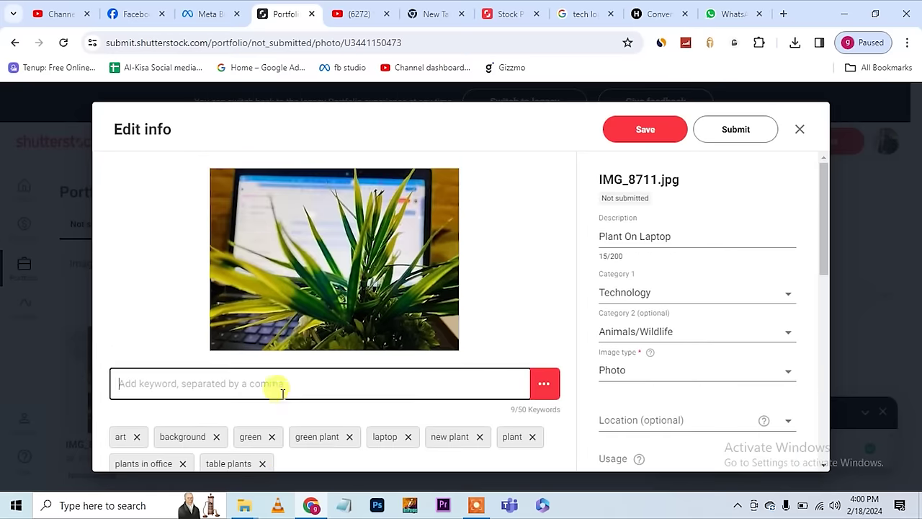
pyautogui.scroll(-6, 283, 393)
pyautogui.scroll(6, 281, 395)
pyautogui.click(744, 133)
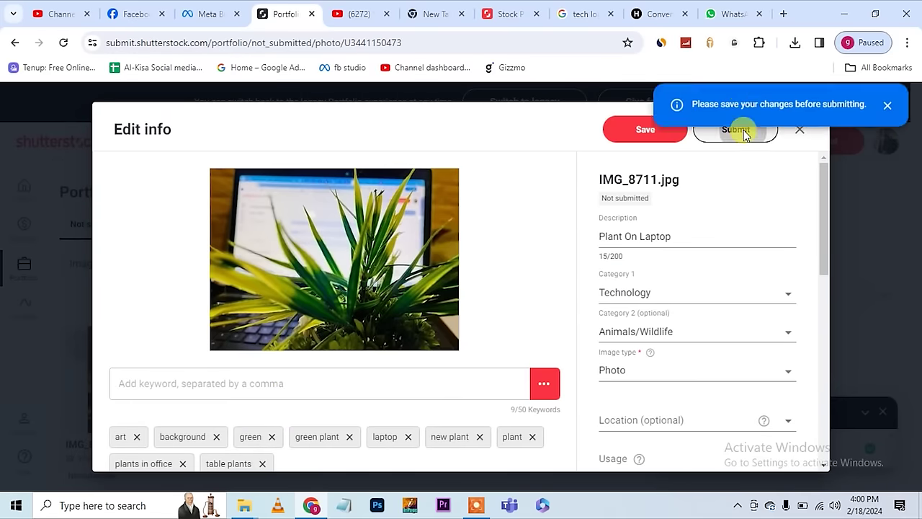
pyautogui.click(614, 139)
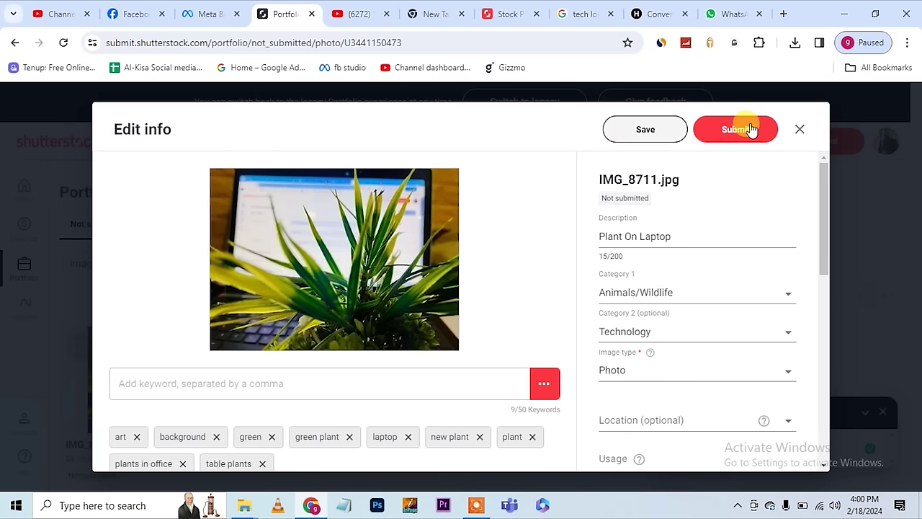
# Change the photo's description to "Plant On Laptop Office Plant" and submit the photo for review
pyautogui.click(748, 134)
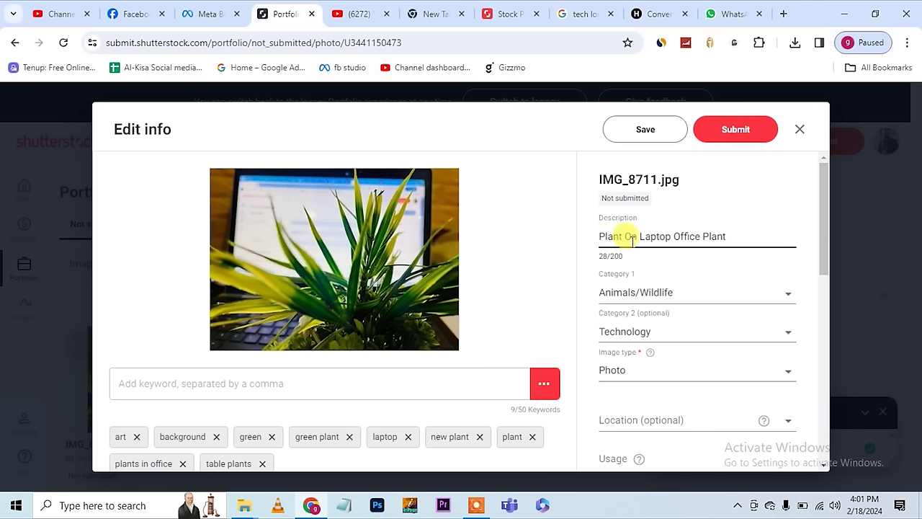
pyautogui.click(752, 132)
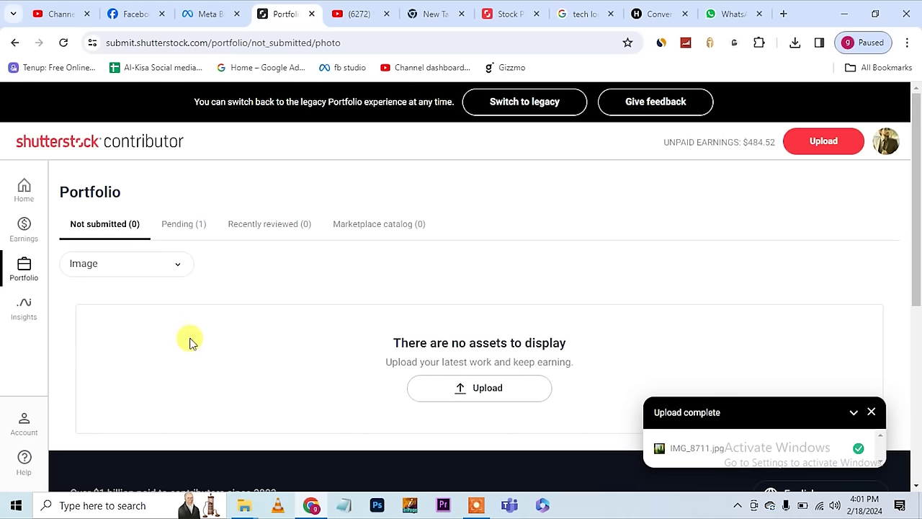
# Open the portfolio's pending images and check the review status of IMG_8711.jpg
pyautogui.scroll(-2, 191, 342)
pyautogui.scroll(1, 189, 340)
pyautogui.click(189, 195)
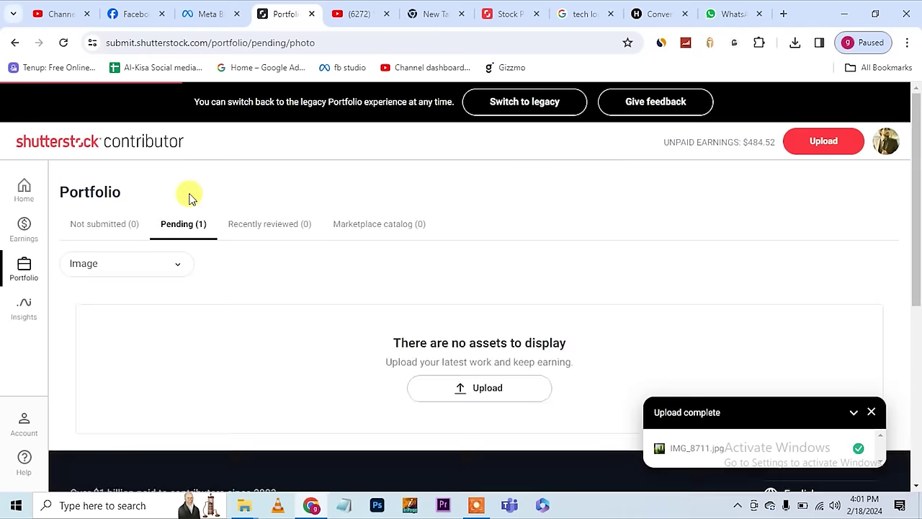
pyautogui.scroll(-2, 345, 360)
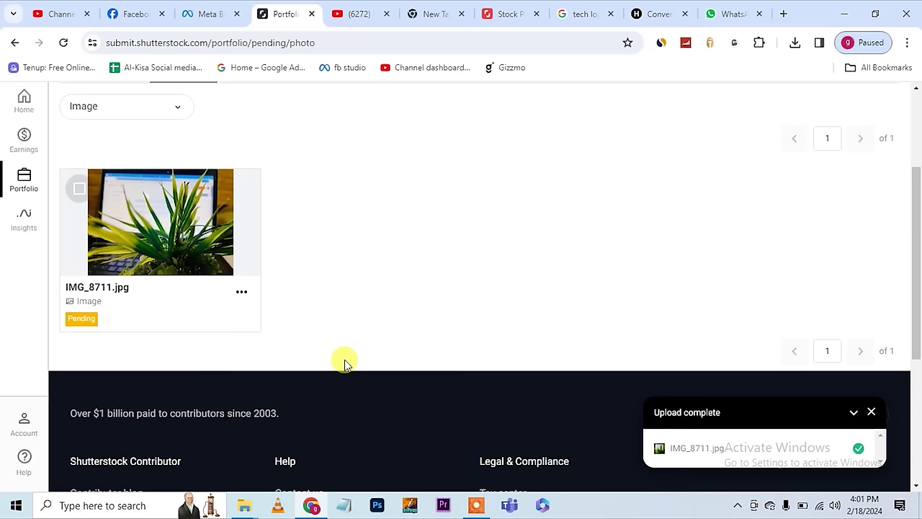
pyautogui.scroll(2, 344, 359)
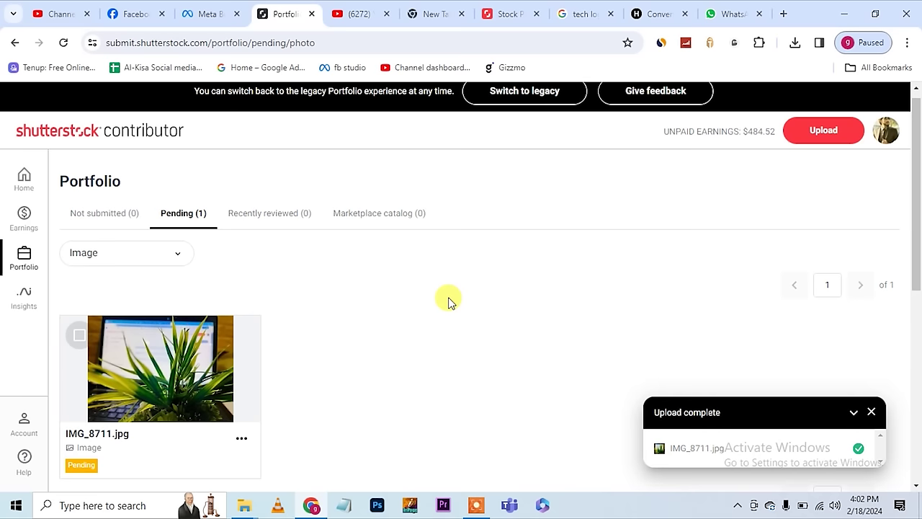
pyautogui.scroll(1, 448, 301)
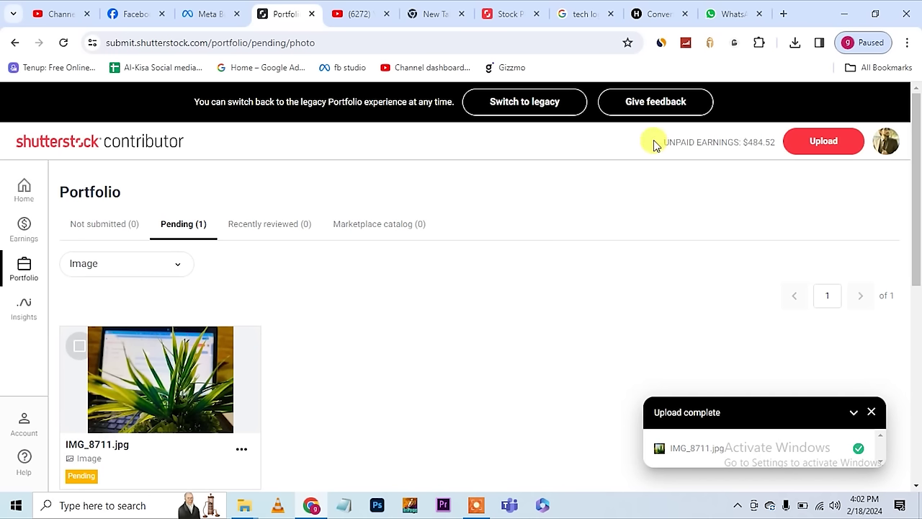
# Open the contributor account settings and look through the user details and contact information
pyautogui.click(20, 424)
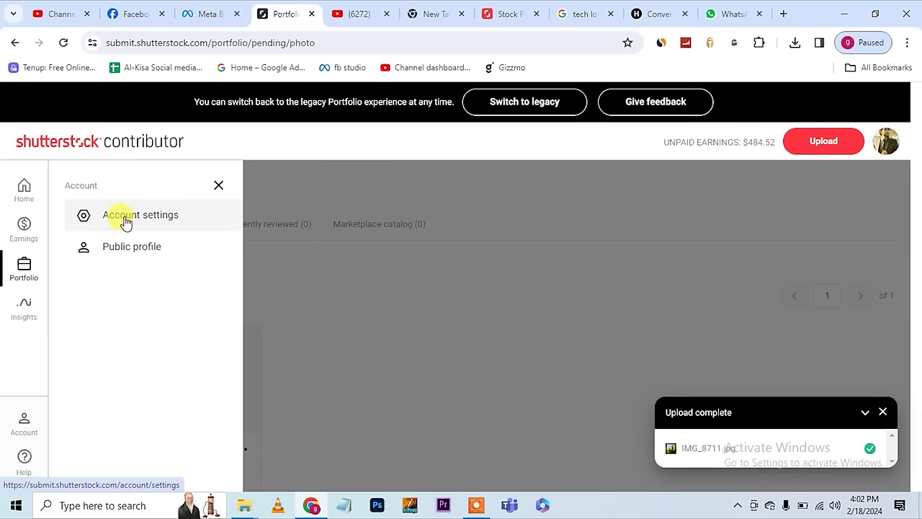
pyautogui.click(125, 220)
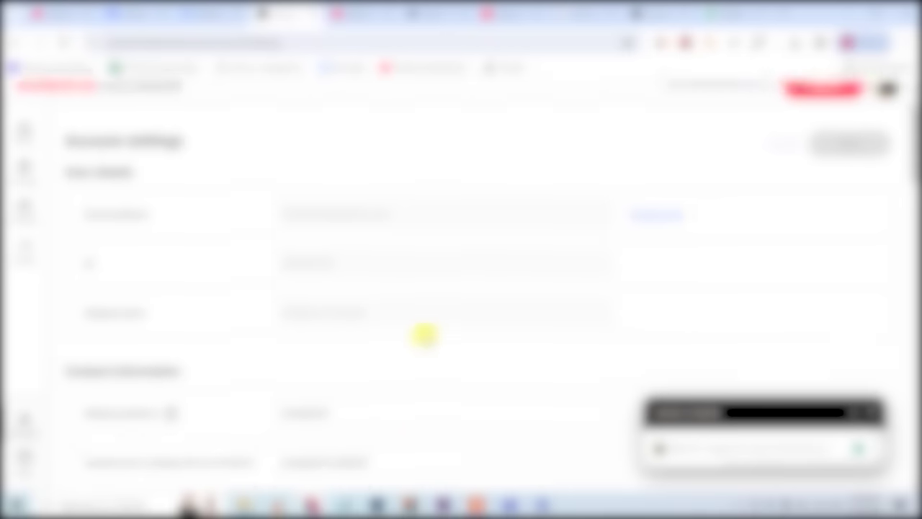
pyautogui.scroll(-5, 425, 333)
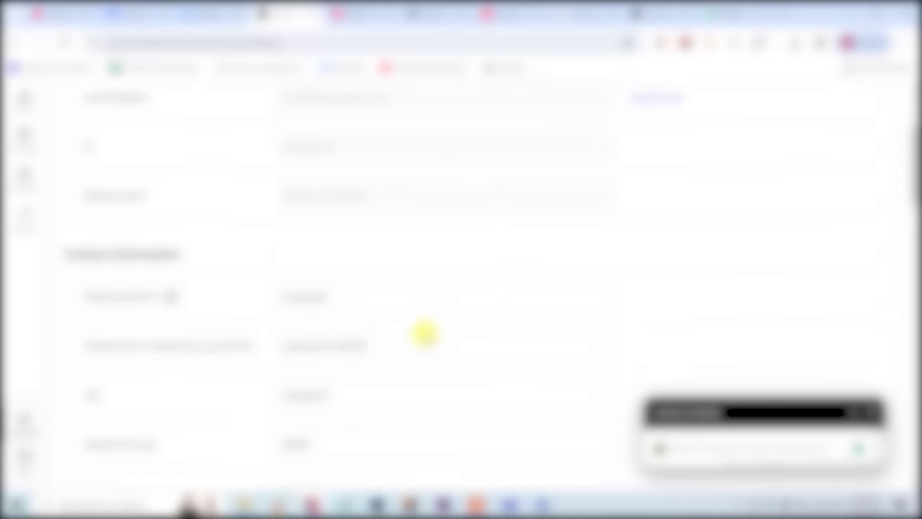
pyautogui.scroll(-1, 421, 331)
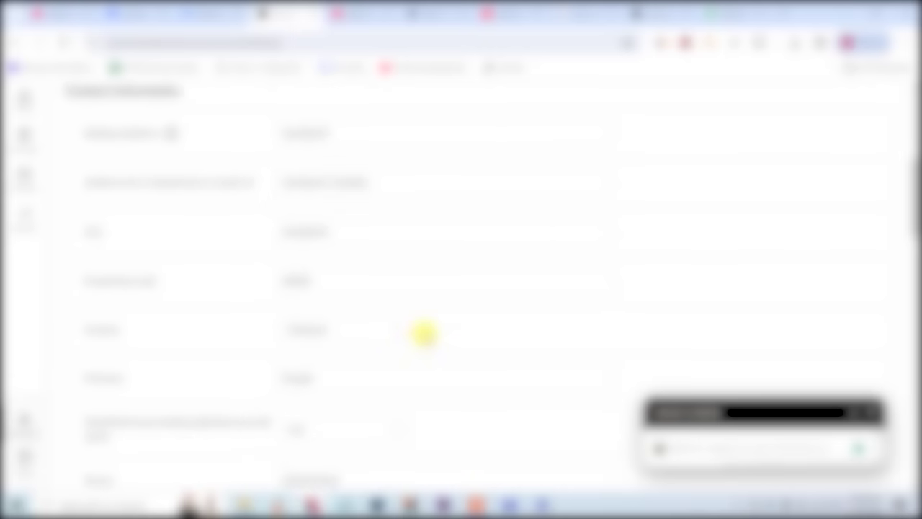